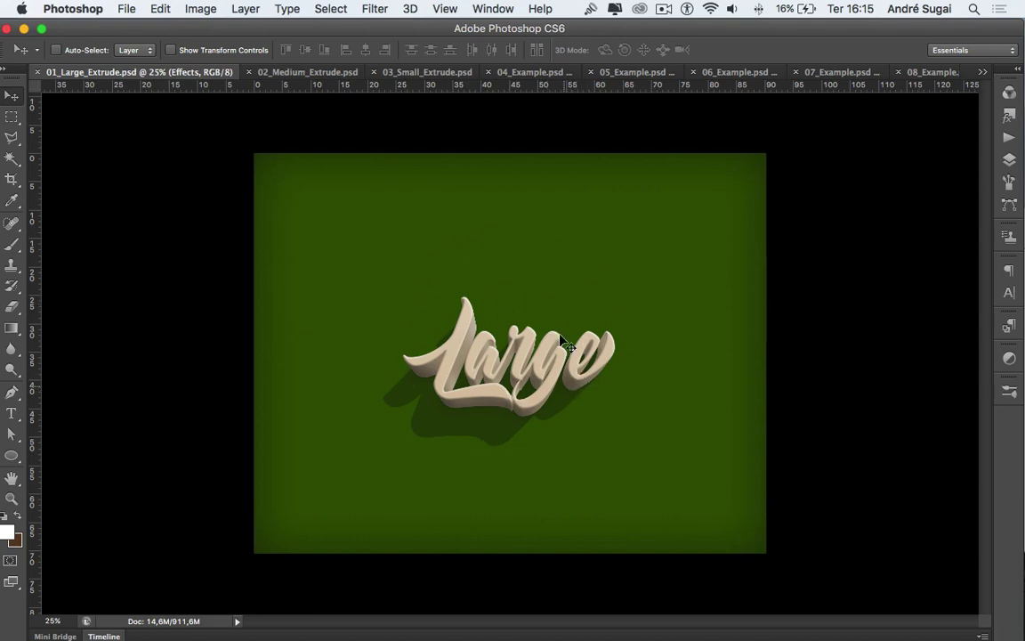
Preview the Medium extrude through TRY Pattern examples, then return to the 06_Example Any text mockup.
left_click(299, 73)
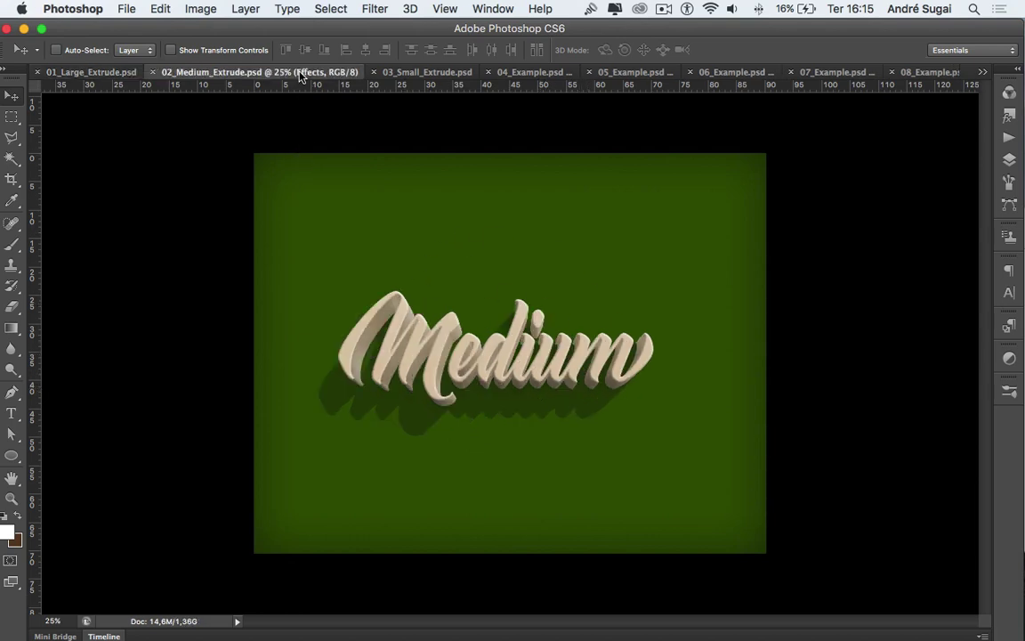
left_click(413, 75)
left_click(531, 73)
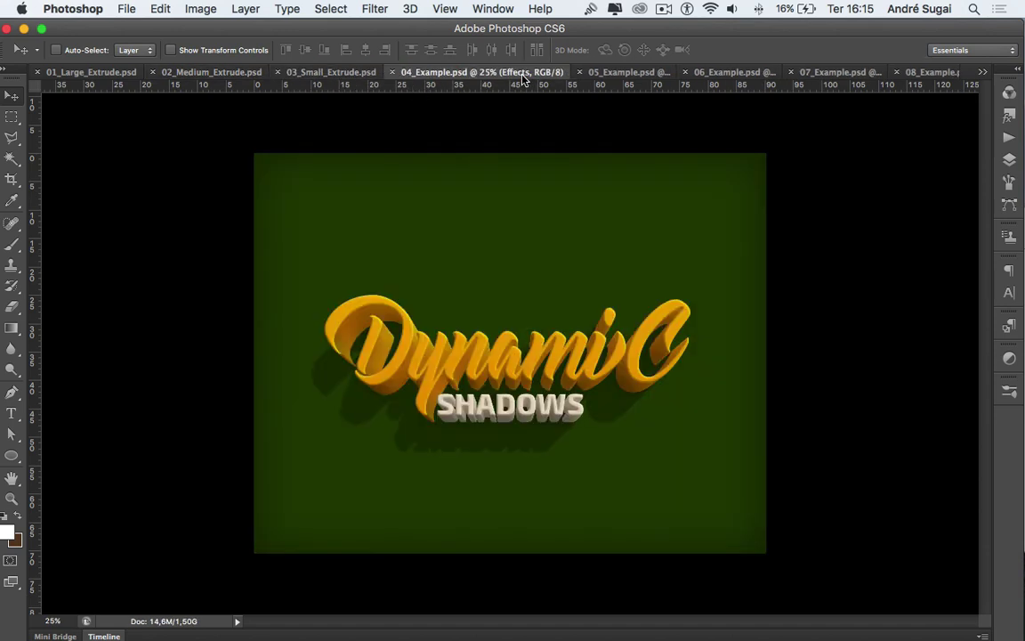
left_click(625, 76)
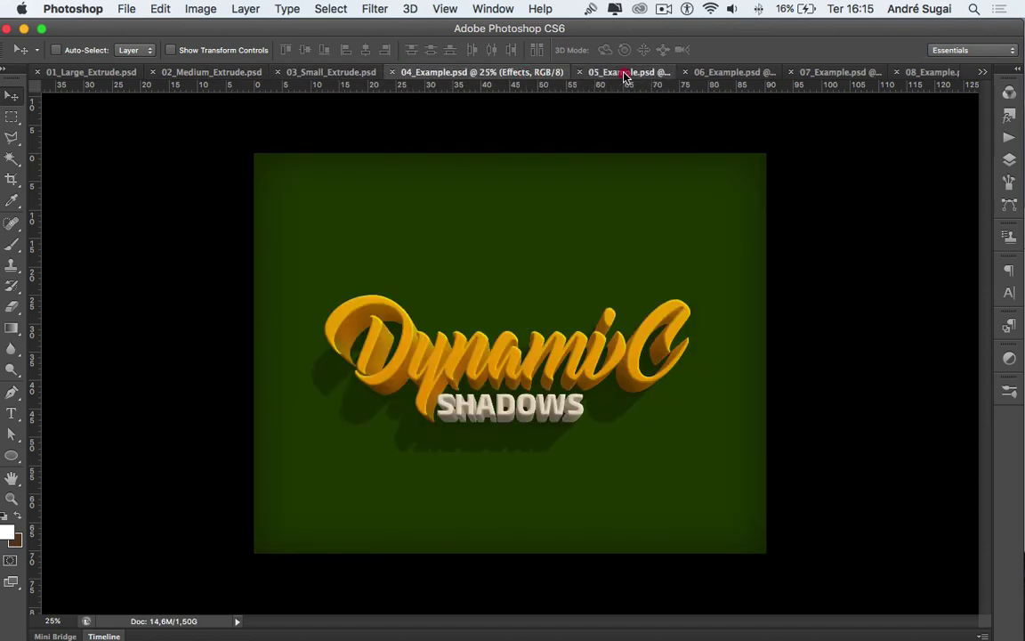
left_click(712, 73)
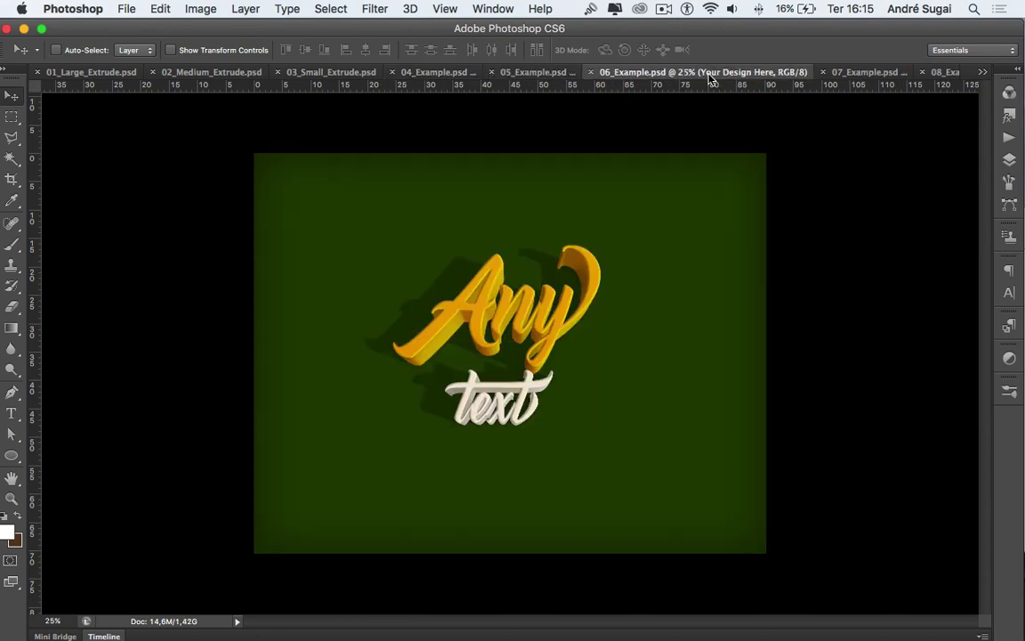
left_click(849, 73)
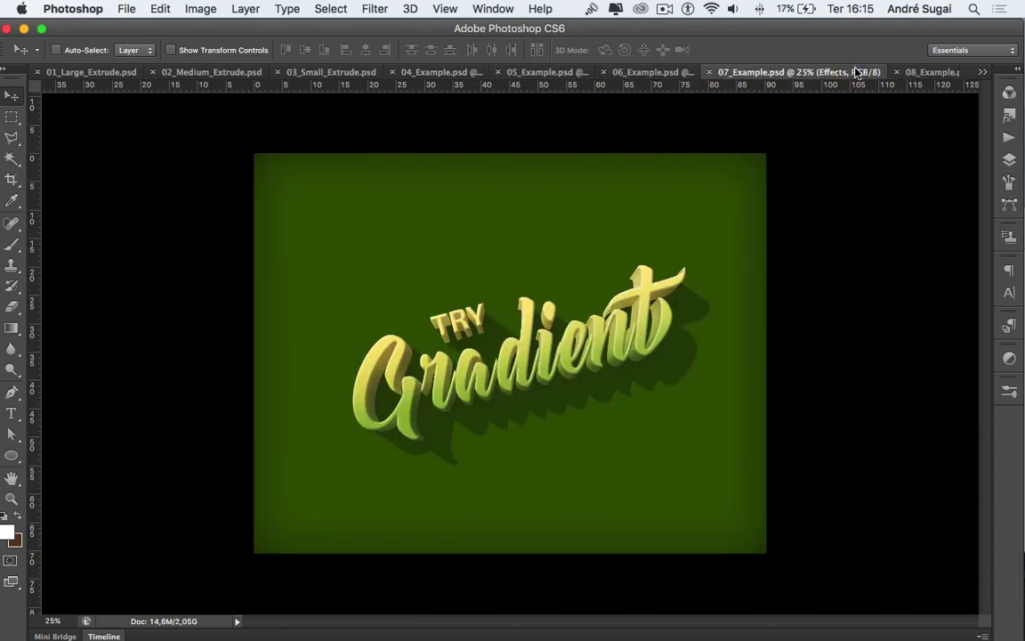
left_click(926, 72)
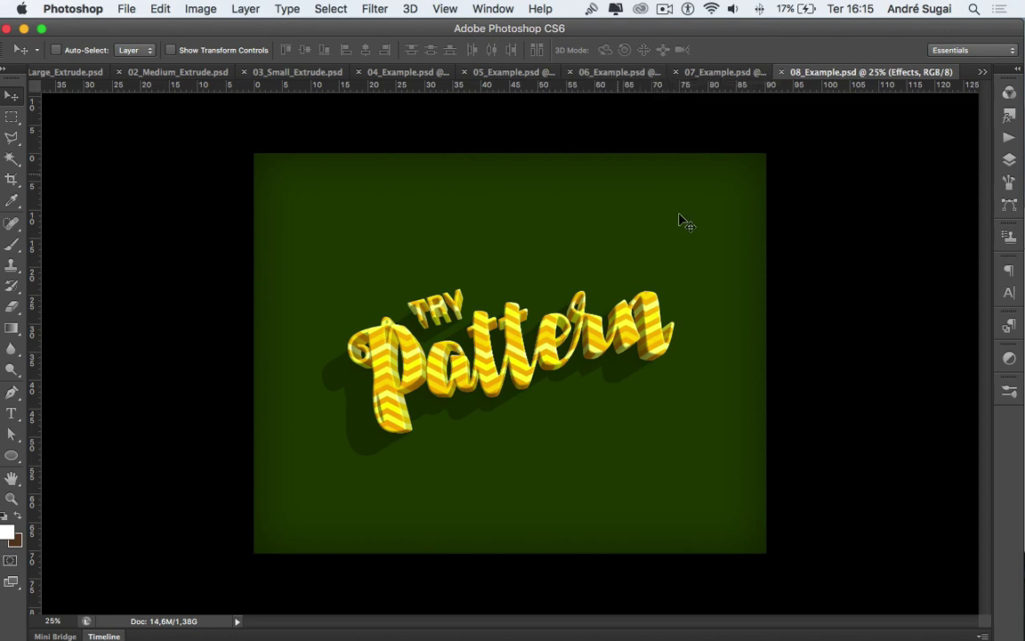
left_click(601, 72)
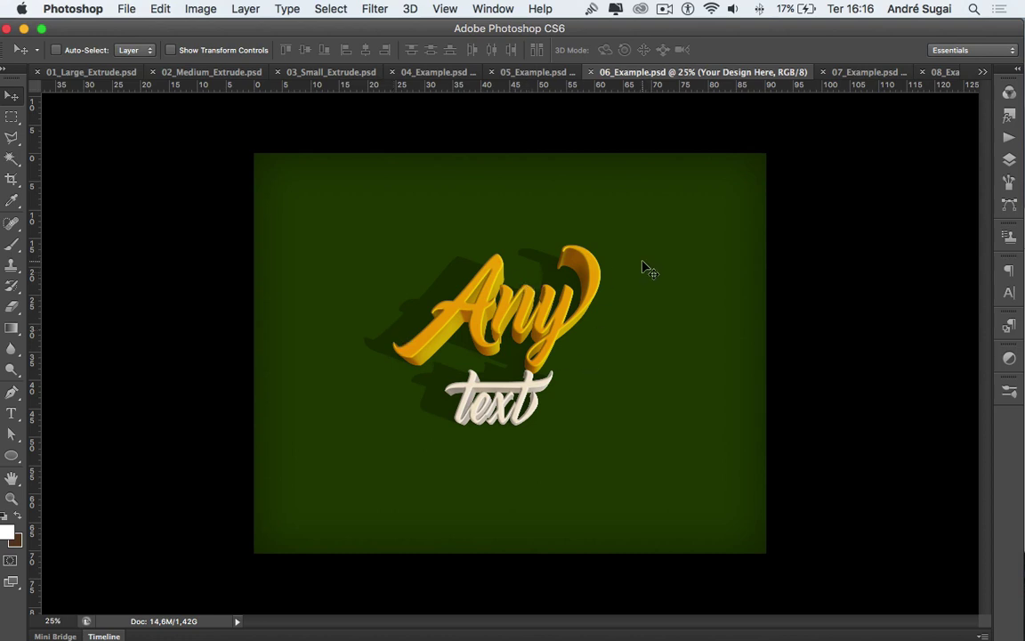
Show the Layers panel and resize it to list Your Design Here, Effects and Back.
left_click(1008, 160)
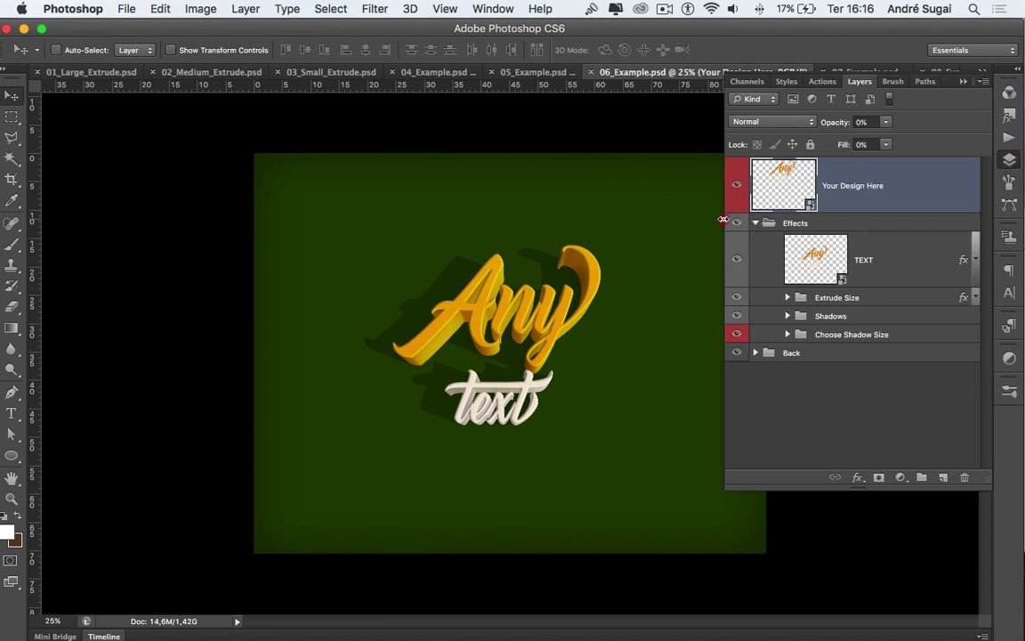
left_click_drag(725, 221, 687, 221)
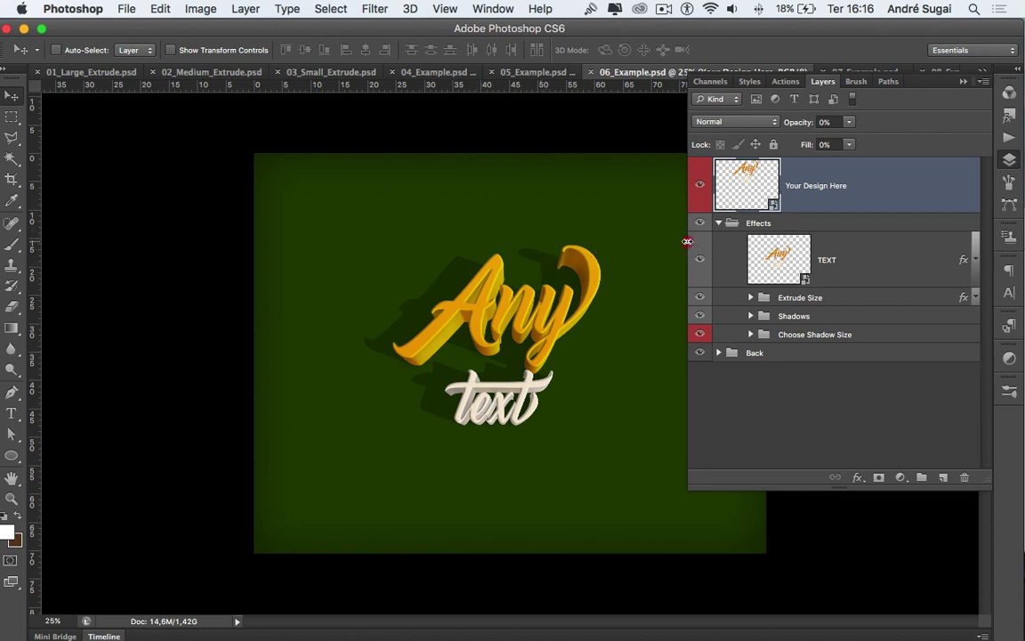
left_click_drag(687, 241, 705, 239)
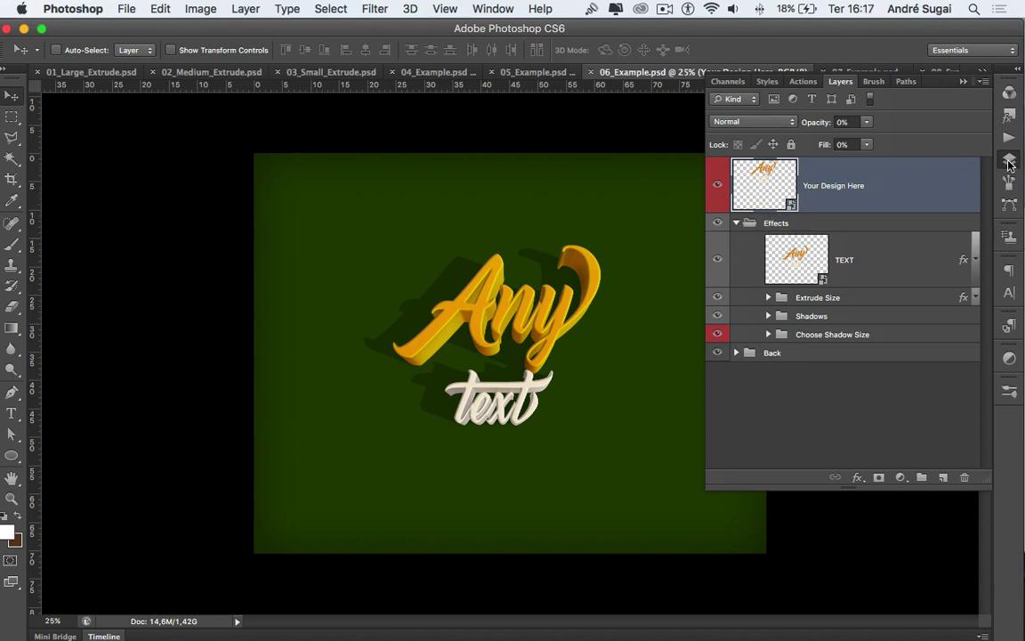
Open the Your Design Here smart object for editing and dismiss the save reminder.
left_click(494, 7)
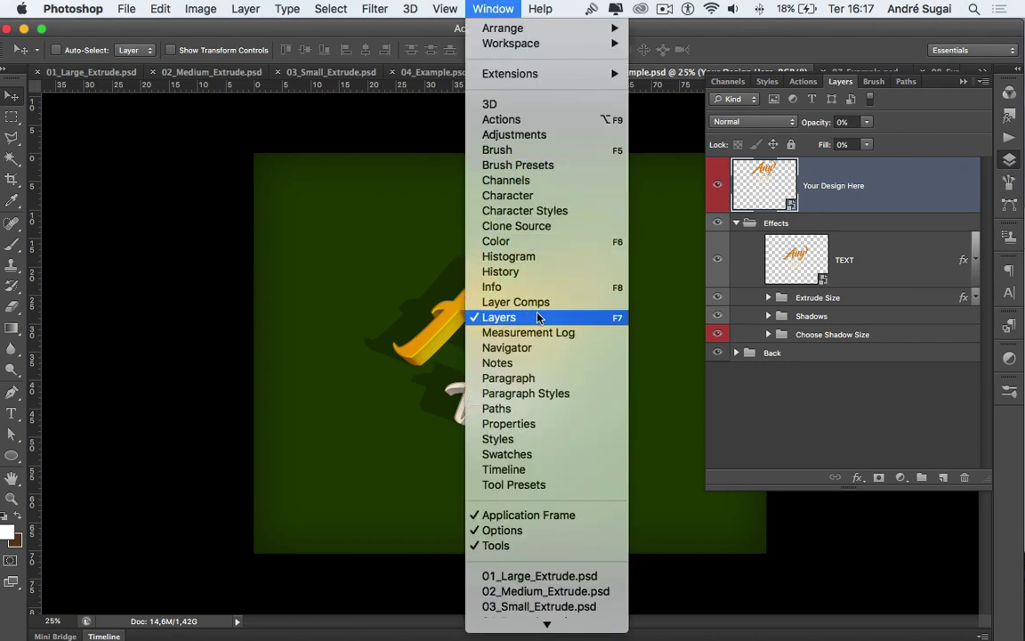
left_click(708, 173)
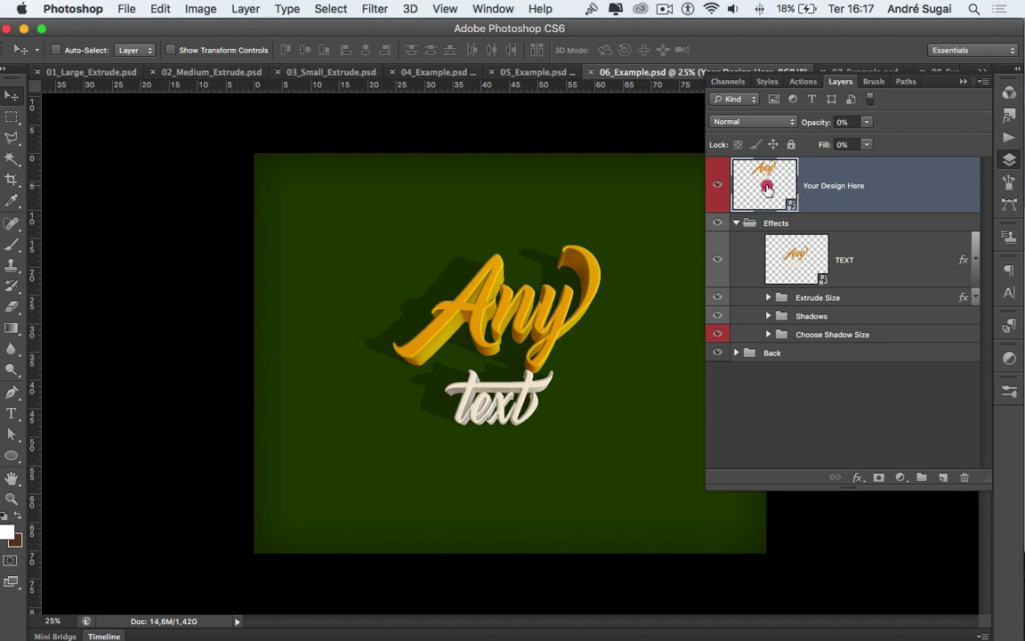
double_click(767, 190)
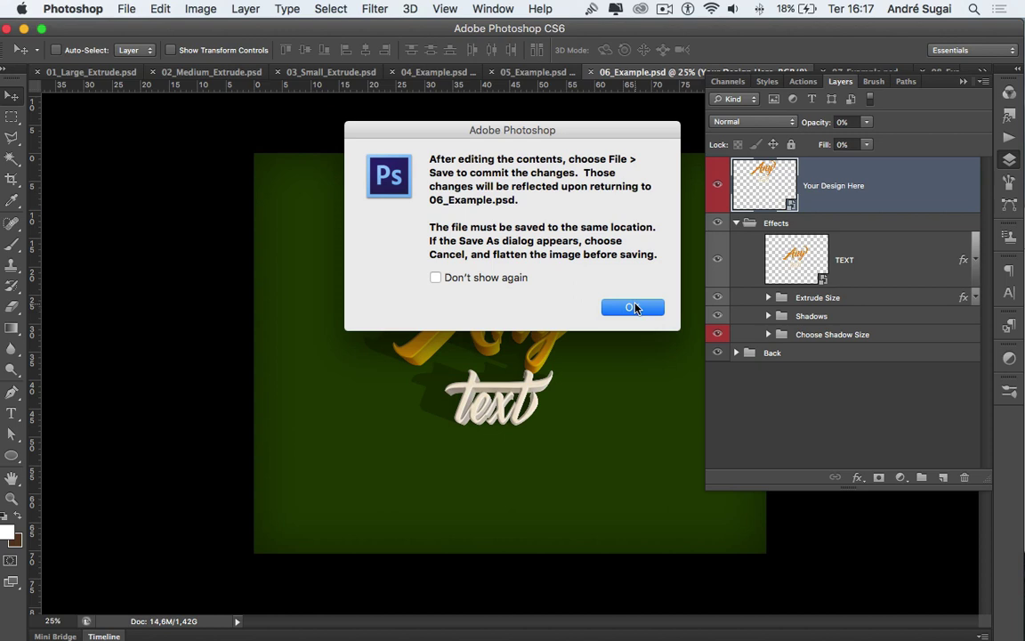
left_click(634, 308)
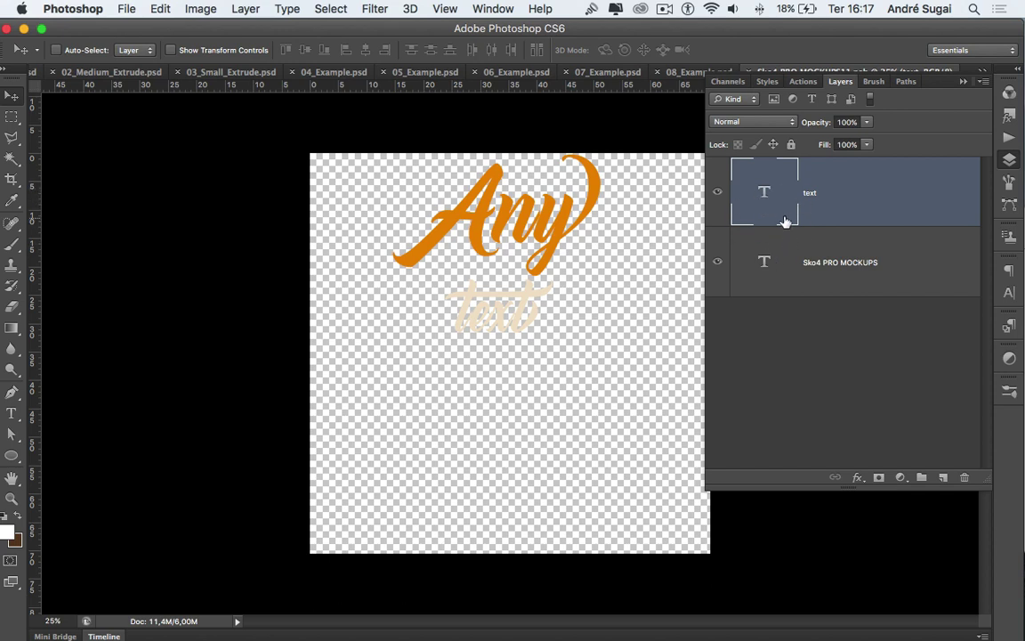
Replace the orange word 'Any' with 'Tutoriais' using the Type tool.
left_click(717, 262)
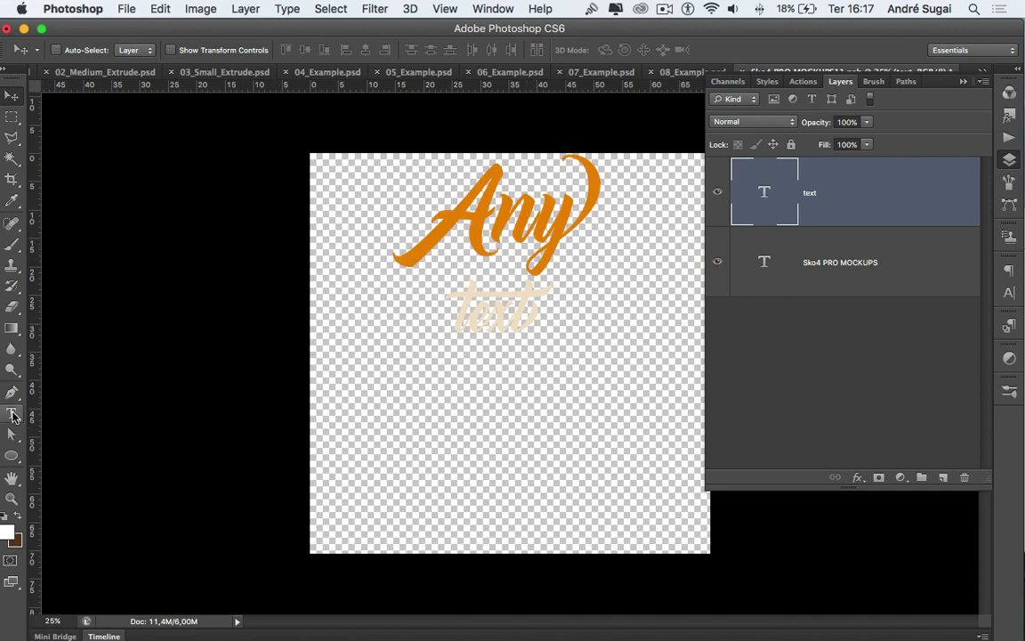
left_click(13, 416)
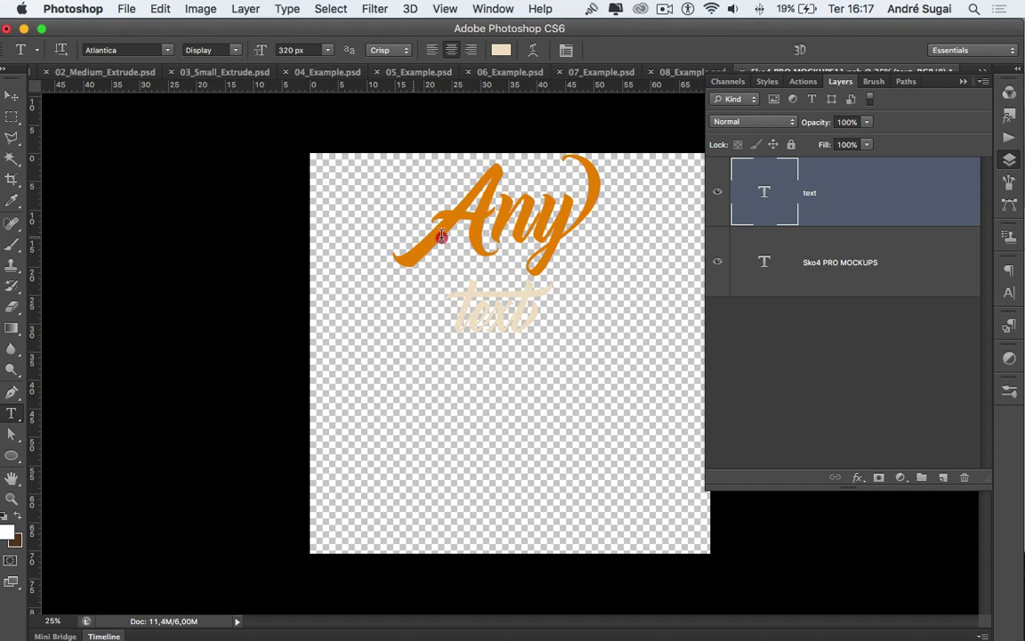
left_click_drag(397, 214, 602, 238)
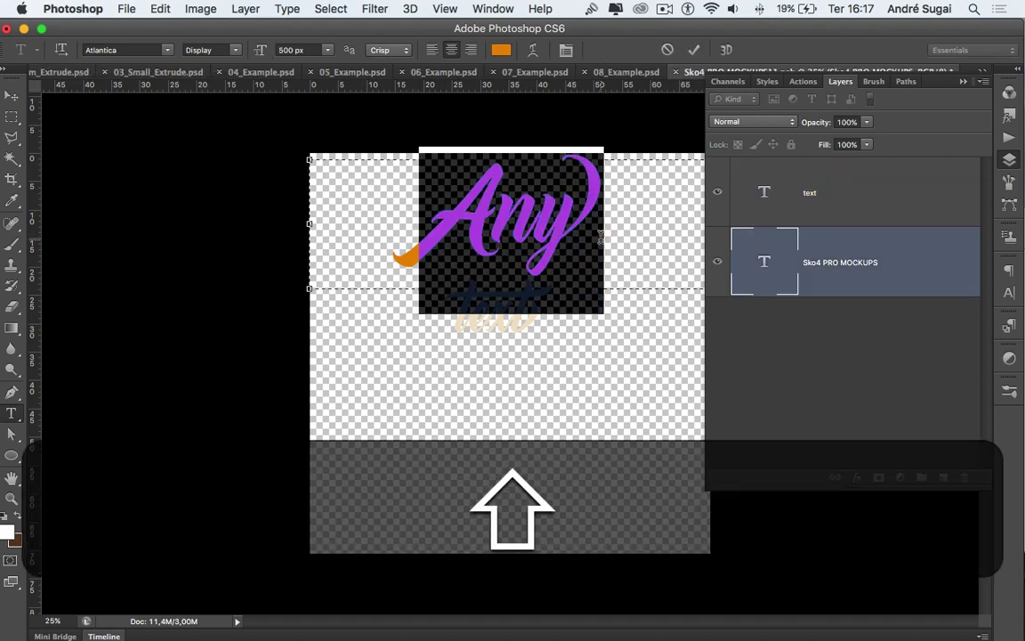
type("Tutoriais")
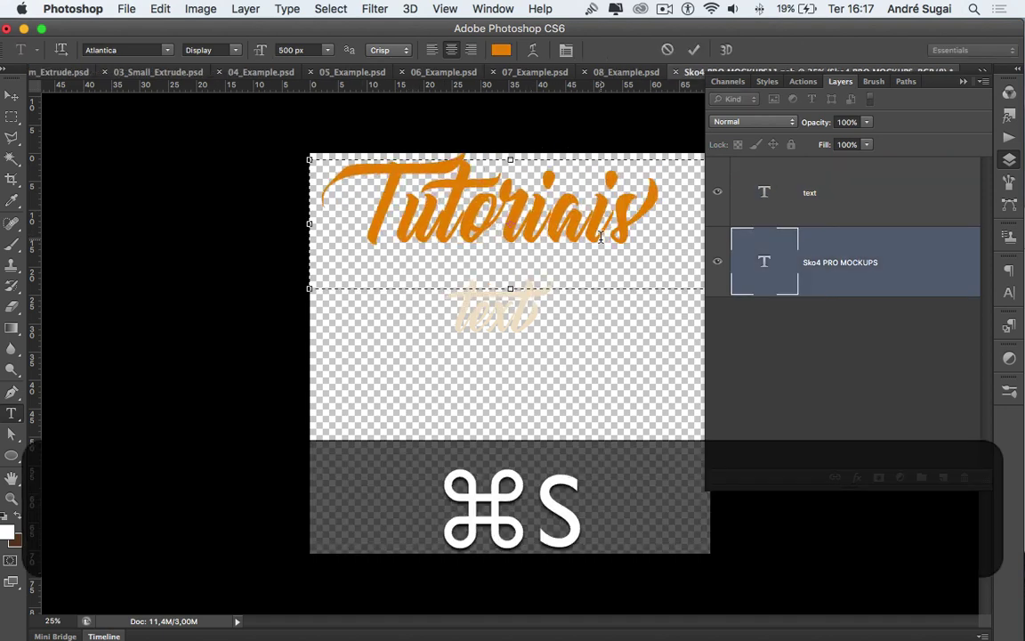
key("super+Return")
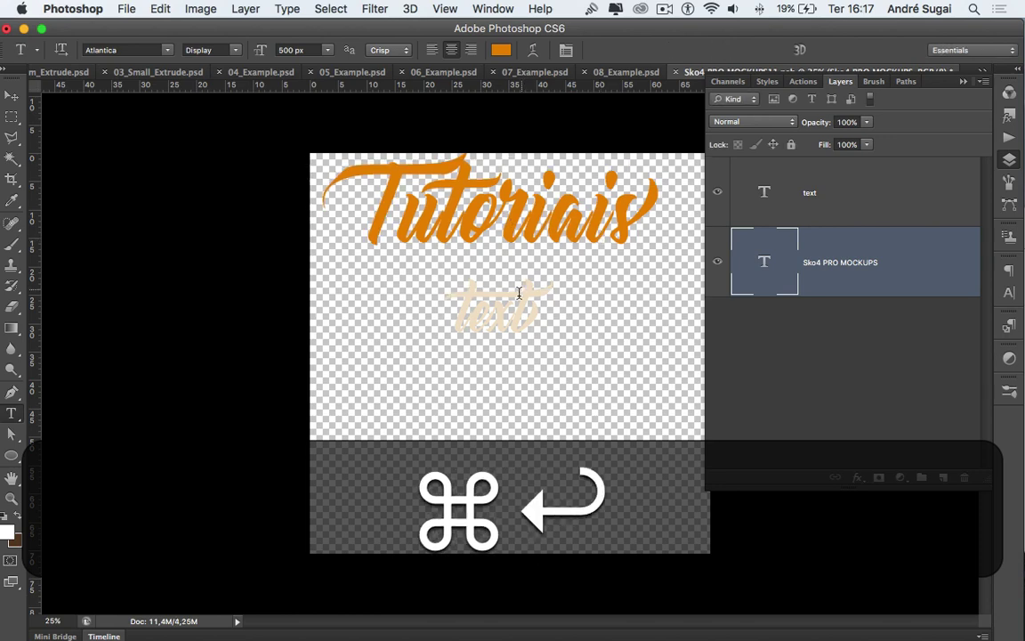
Change the cream word 'text' to 'Photoshop' and widen the canvas area.
left_click(485, 310)
double_click(484, 309)
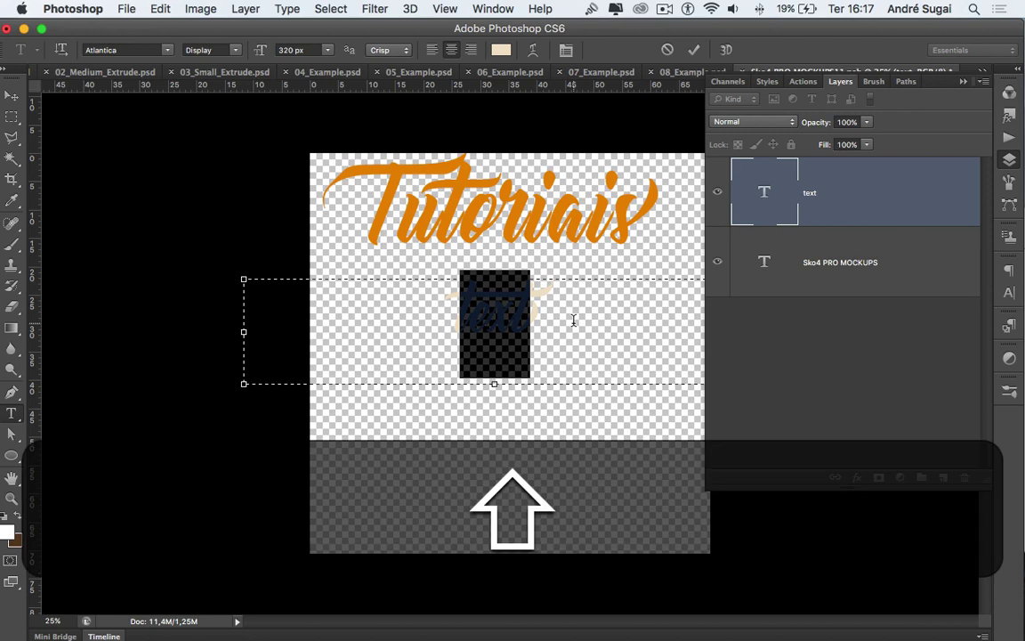
type("Photoshop")
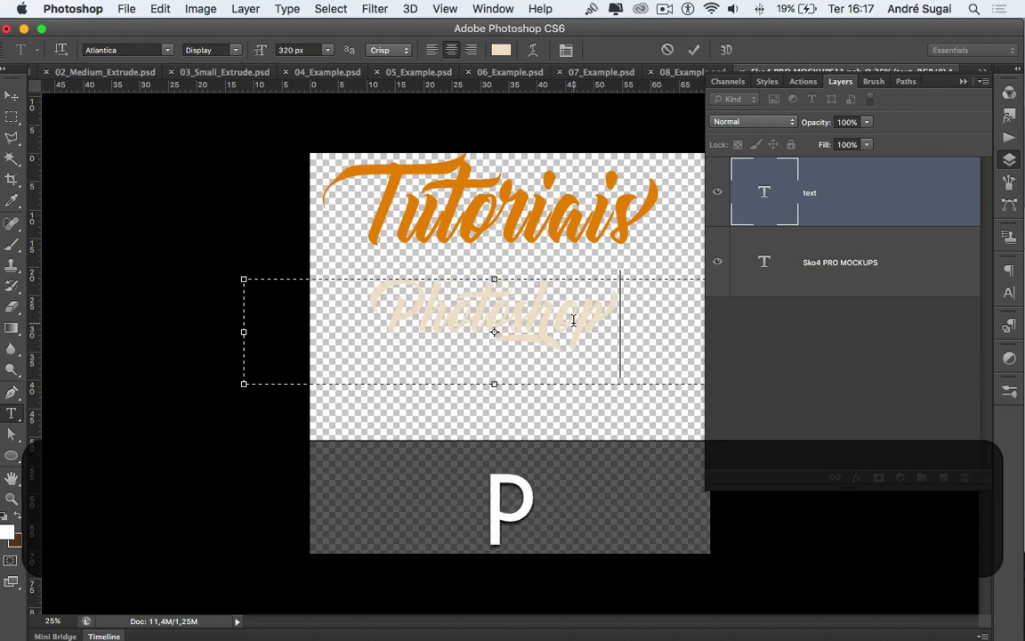
key("super+Return")
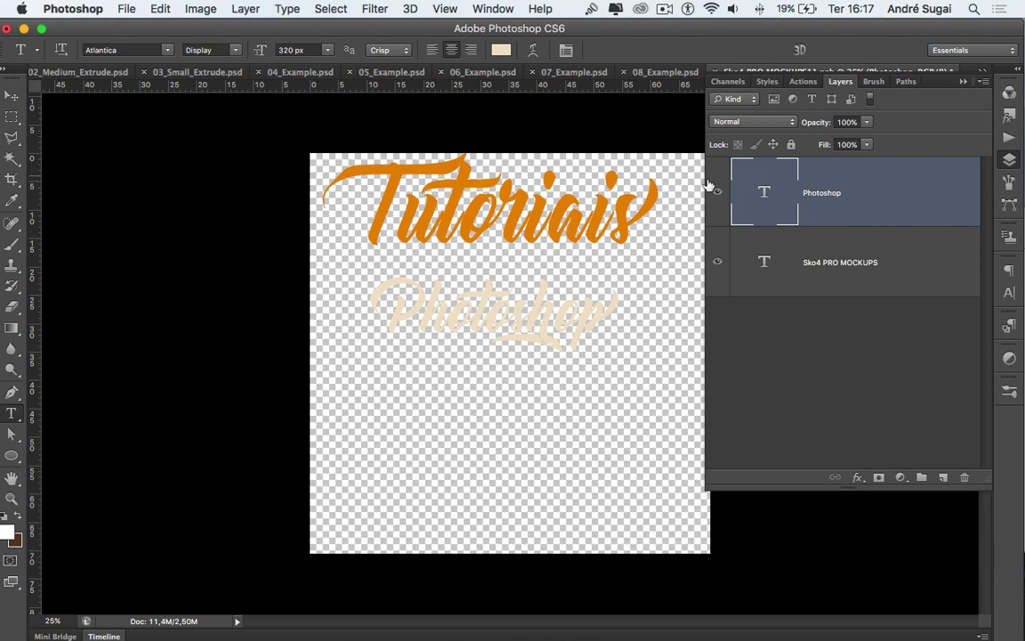
left_click_drag(704, 176, 820, 176)
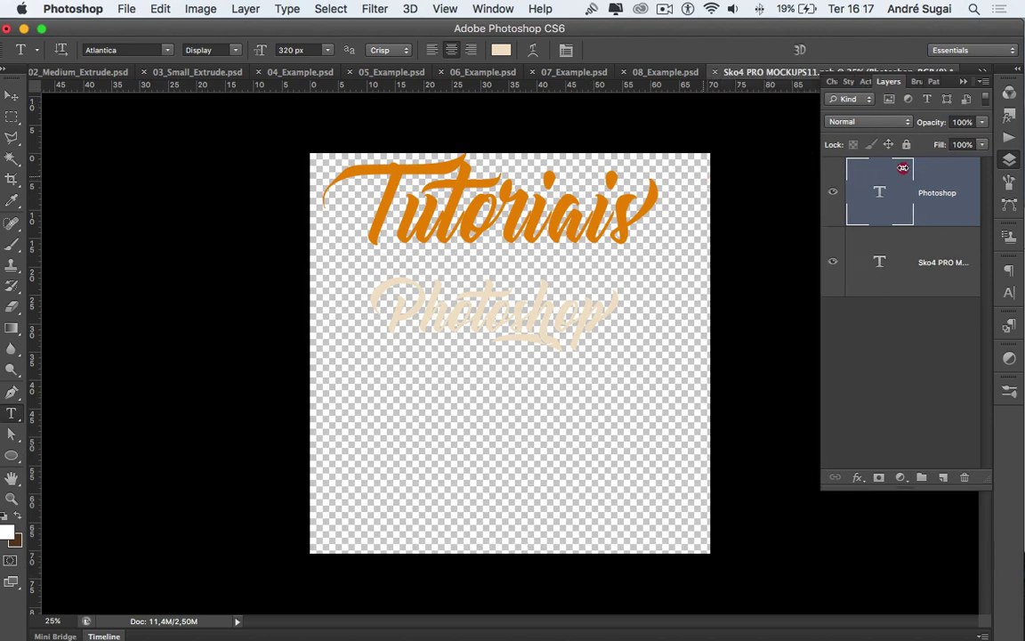
Close Sko4 PRO MOCKUPS11.psb, saving its changes back to the mockup.
left_click(715, 73)
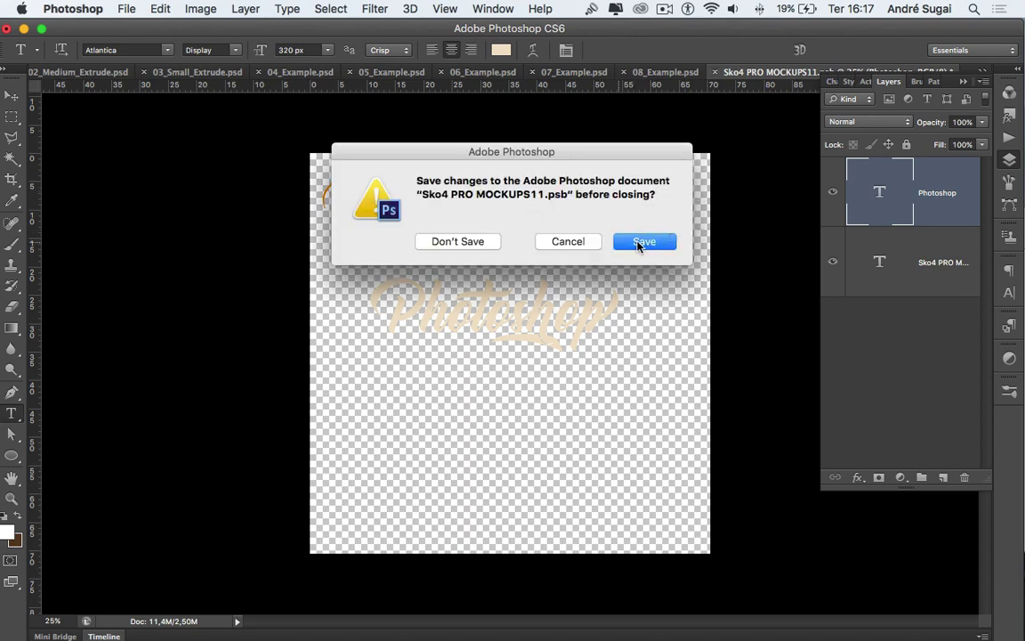
left_click(645, 242)
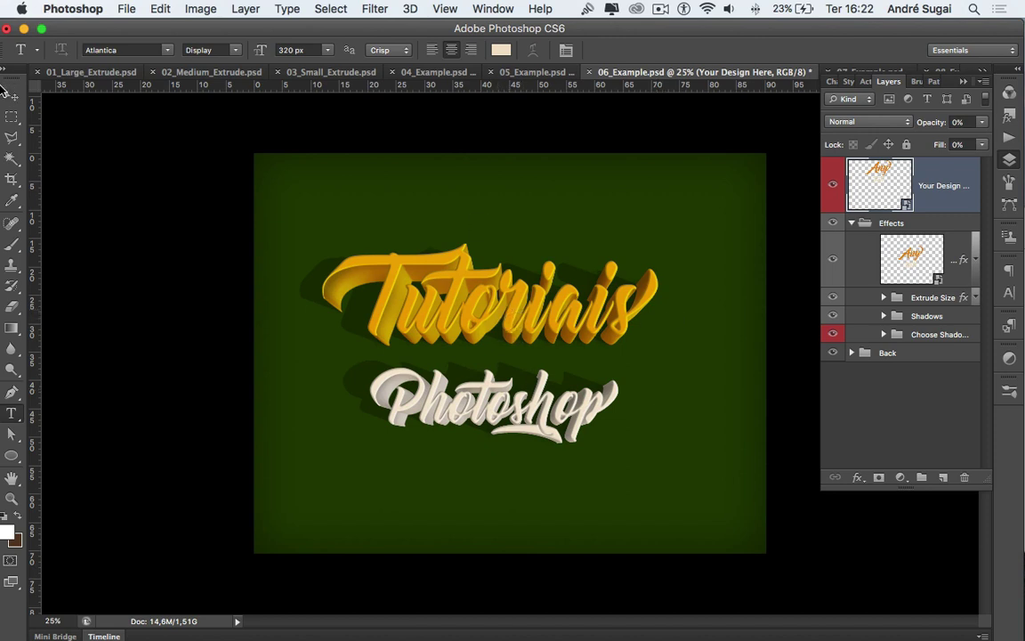
Widen the Layers panel and expand the Extrude Size, Shadows and Choose Shadow Size groups.
left_click(11, 95)
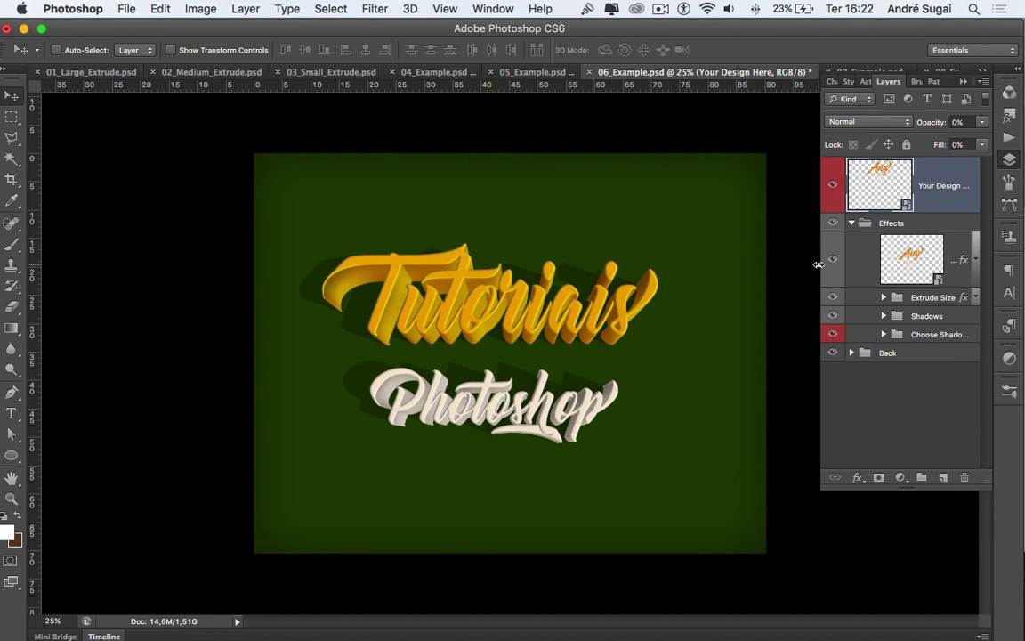
left_click_drag(814, 265, 728, 265)
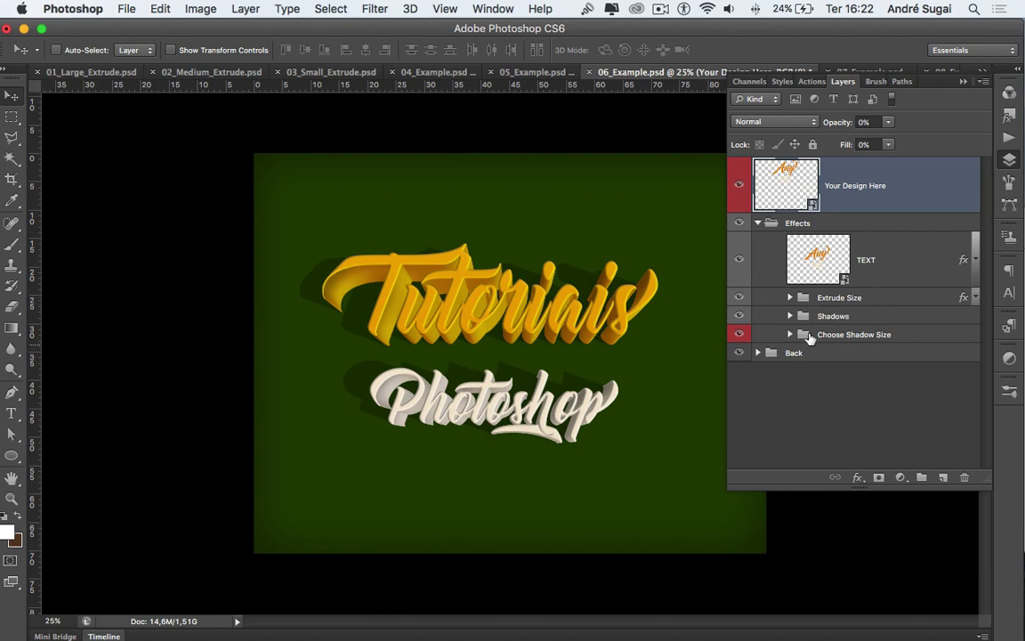
left_click(789, 298)
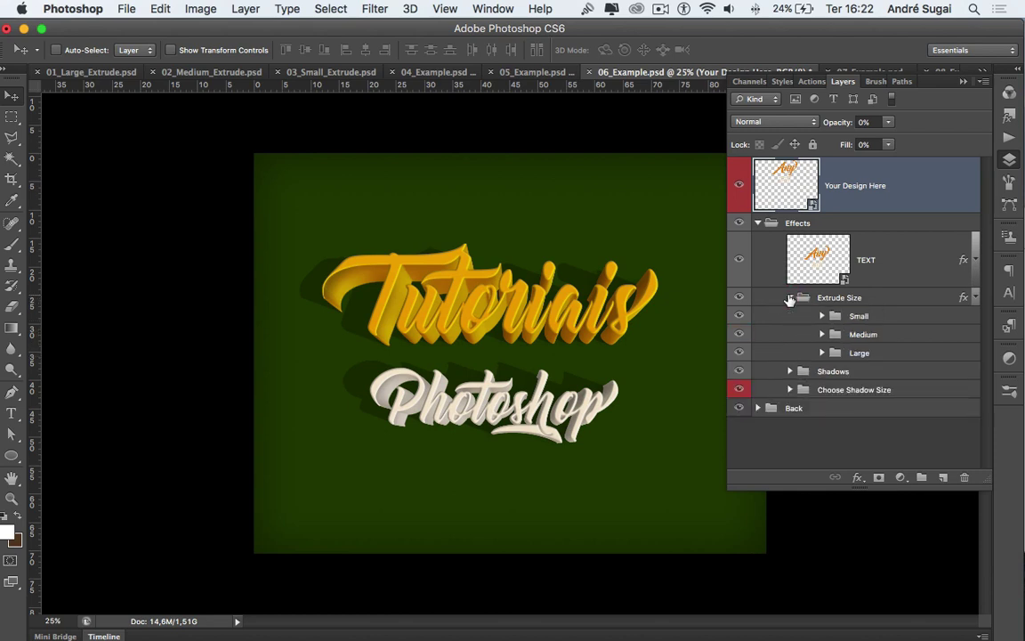
left_click(789, 371)
scroll(789, 405, "down", 1)
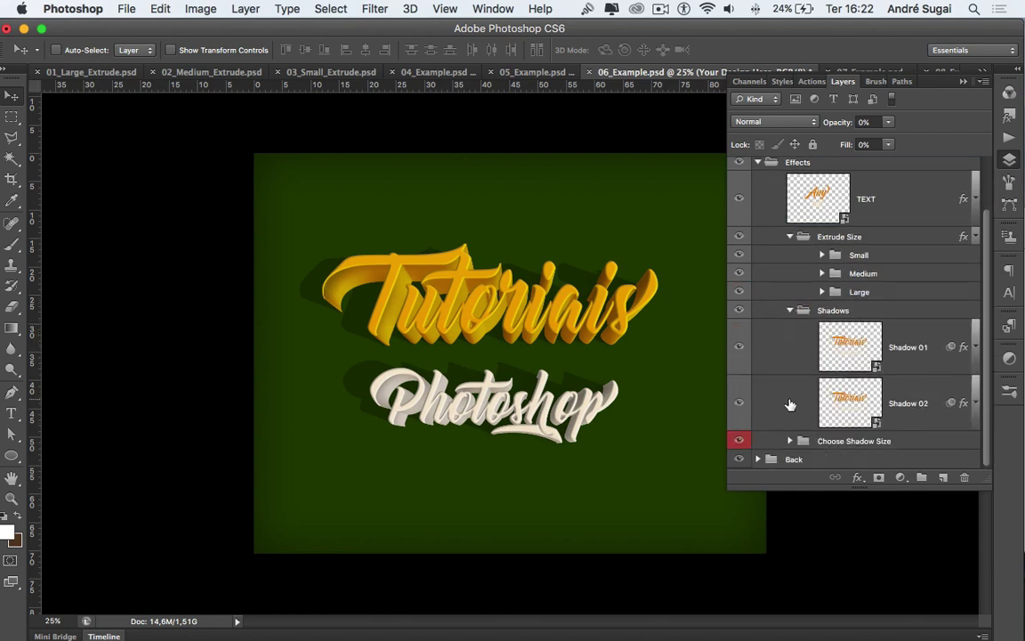
left_click(789, 440)
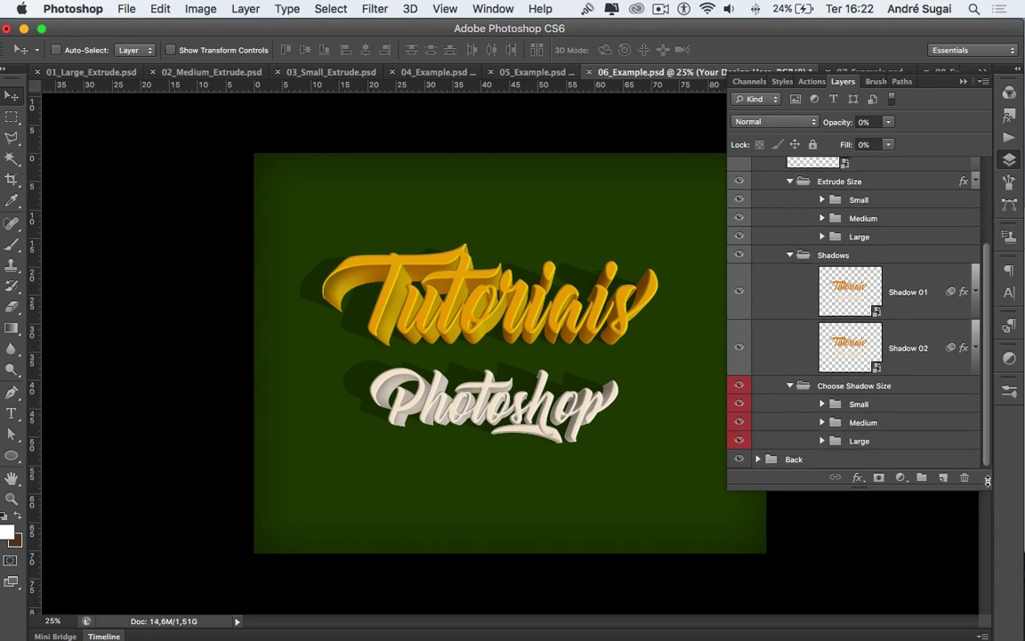
left_click_drag(986, 481, 987, 598)
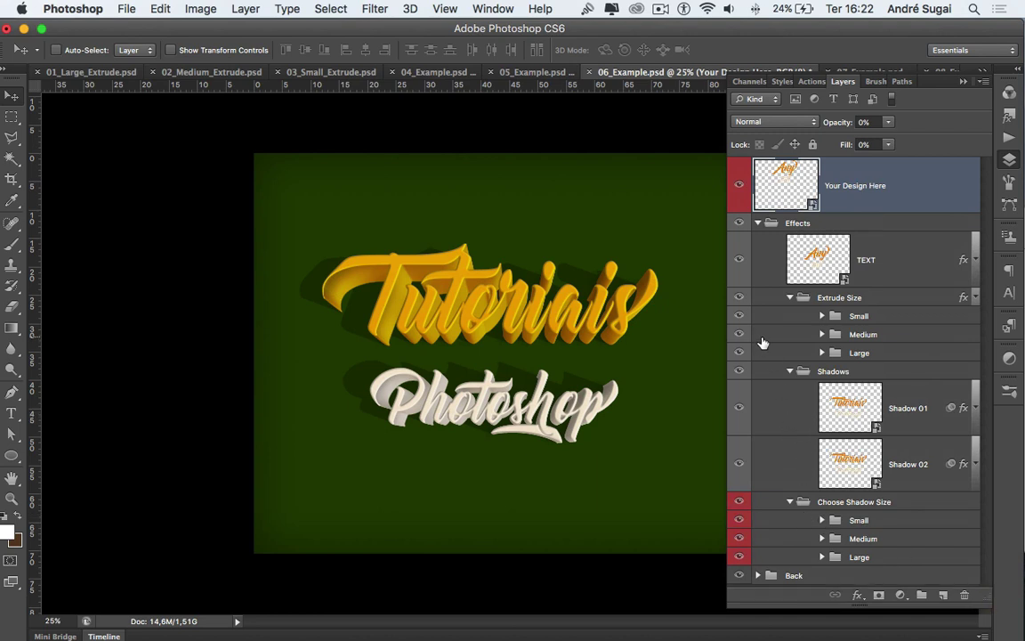
left_click(742, 298)
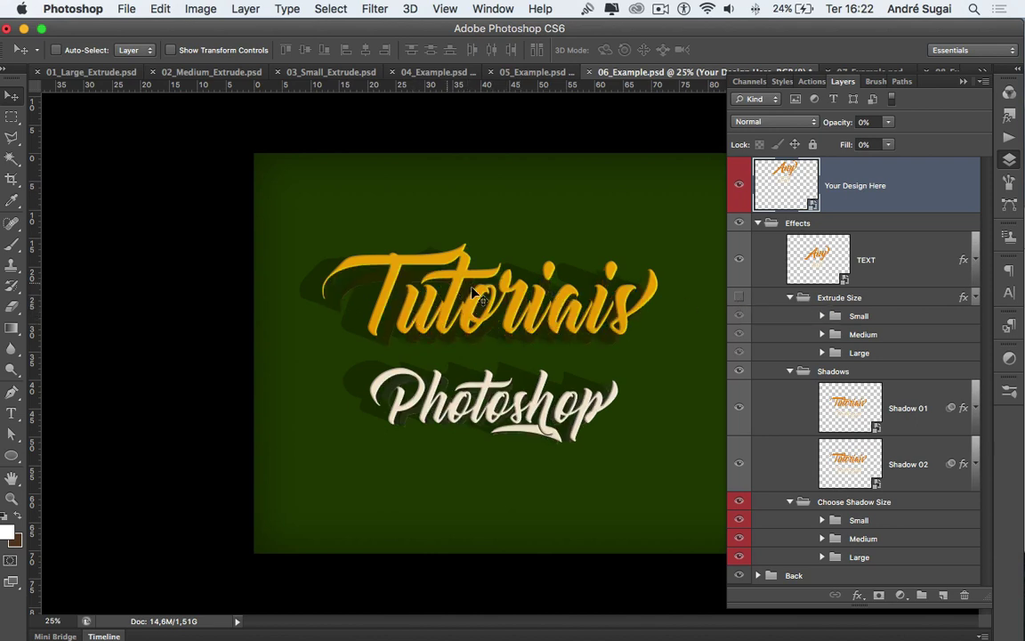
left_click(738, 298)
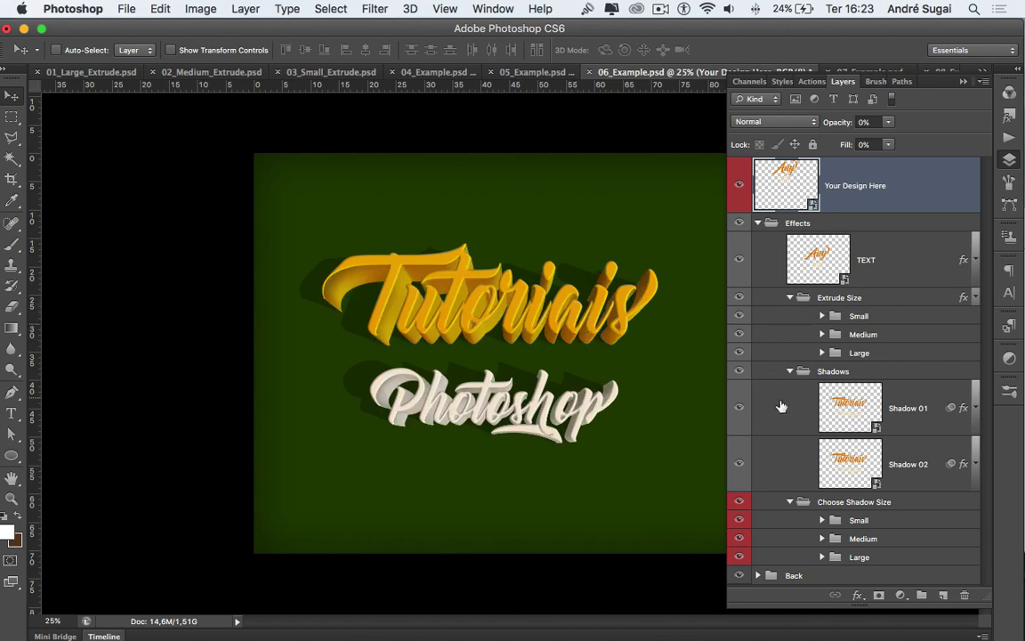
Make Large the only visible shadow size, then collapse Effects and expand the Back group.
left_click(740, 504)
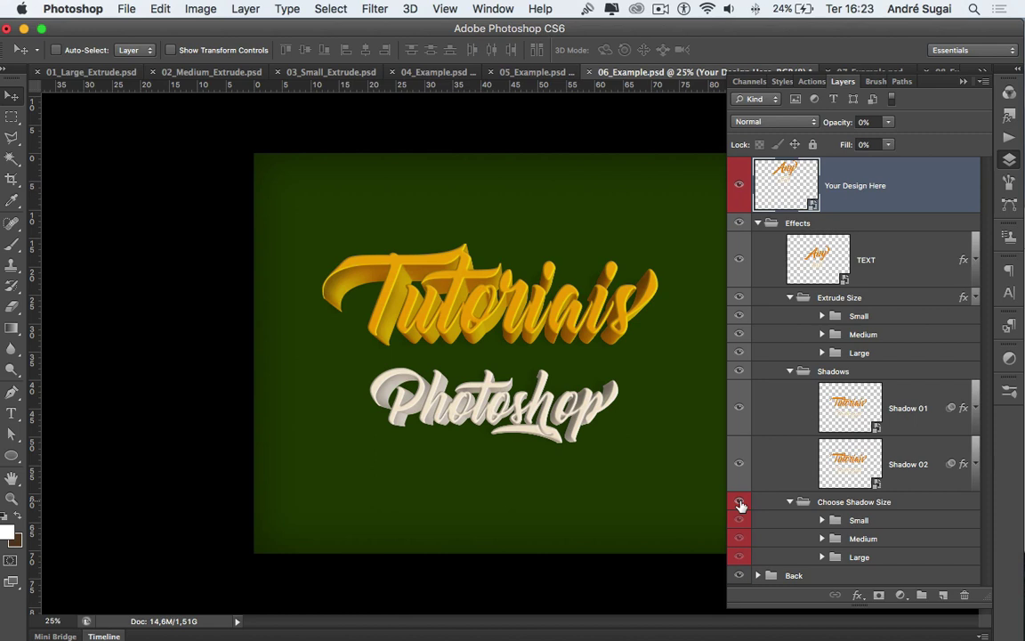
left_click(740, 502)
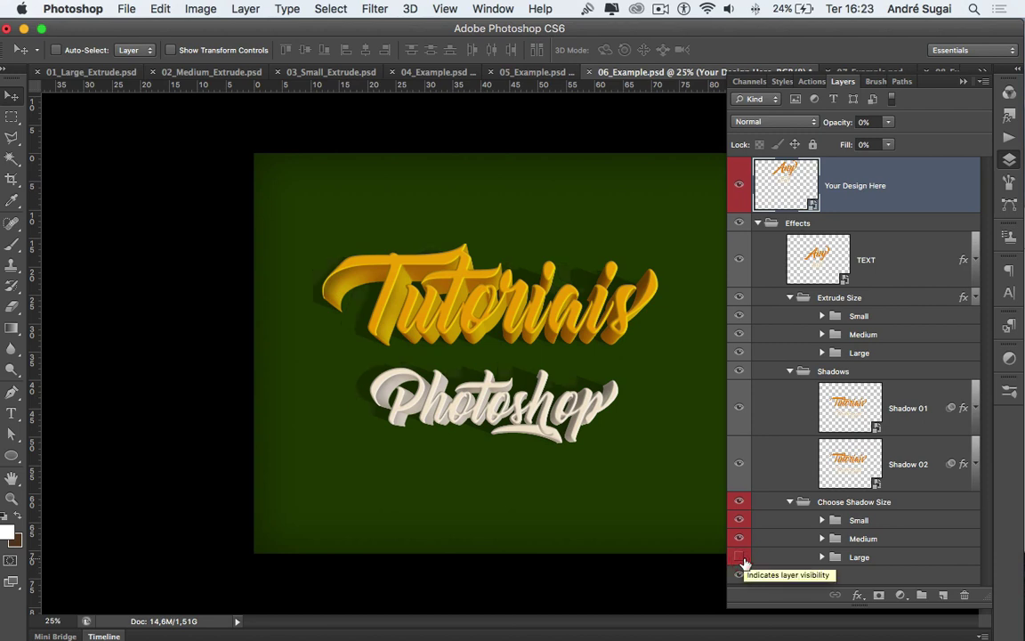
left_click(740, 539)
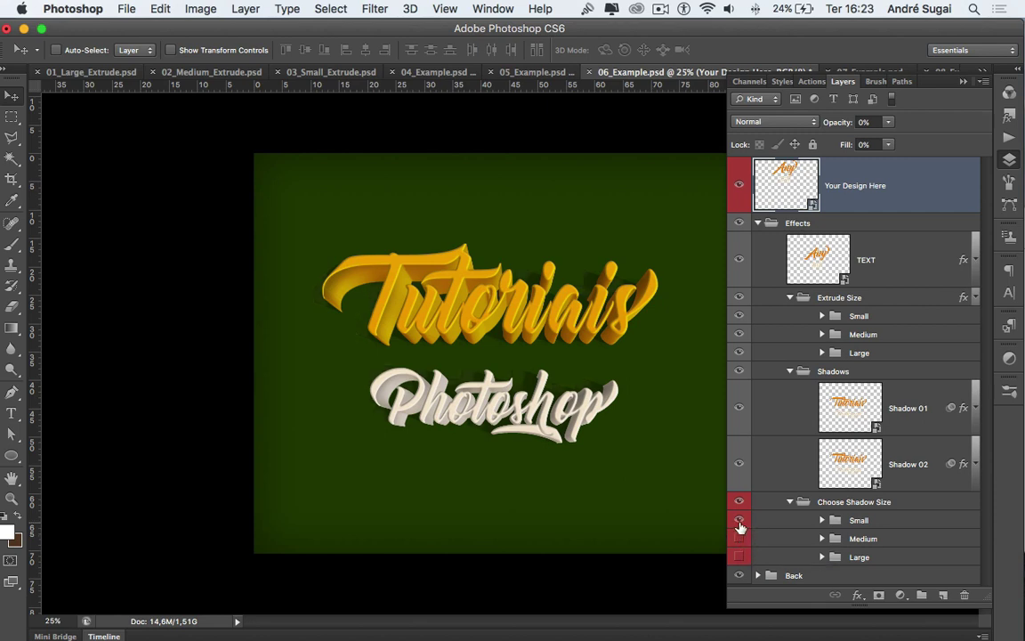
left_click(742, 521)
left_click(739, 556)
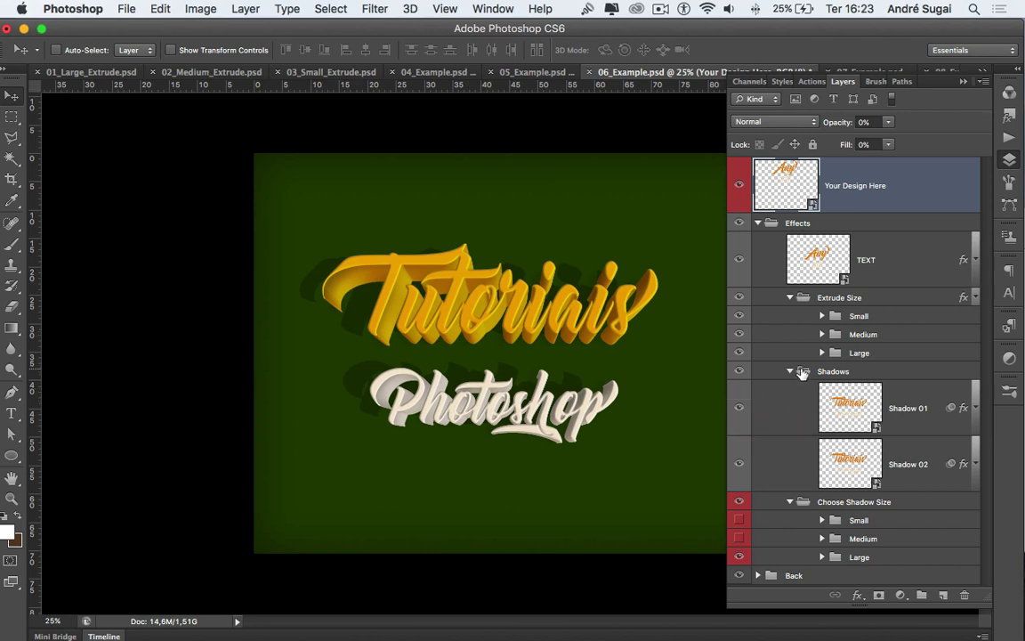
left_click(757, 223)
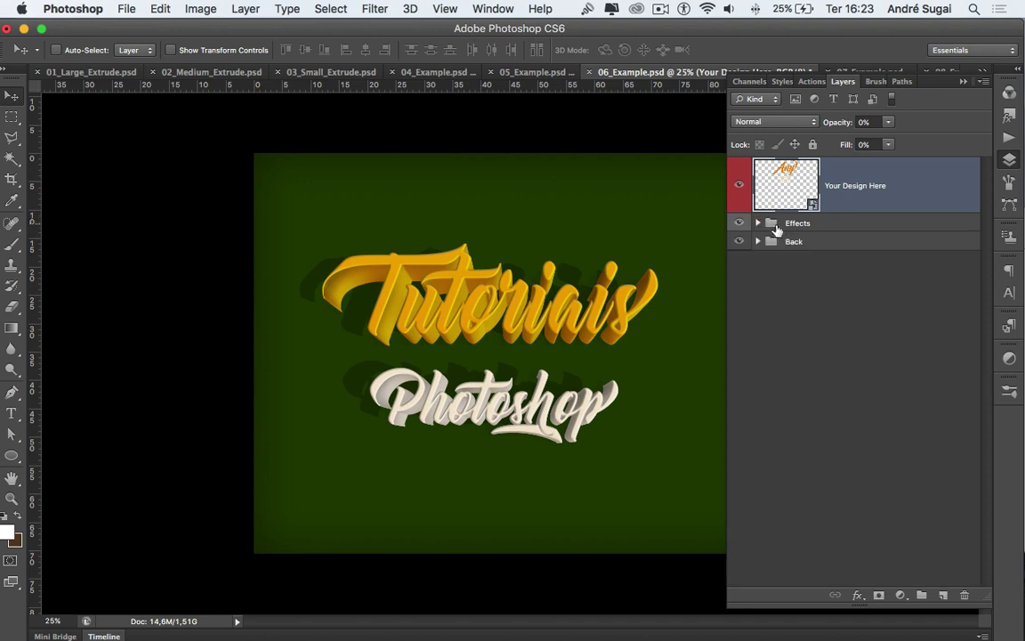
left_click(757, 241)
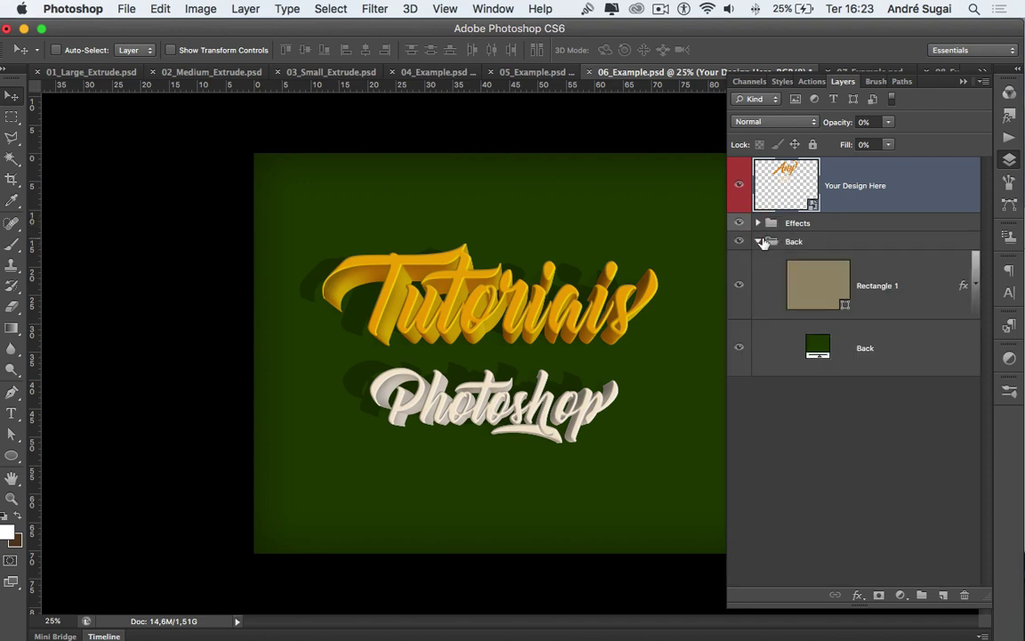
Recolour the Back fill layer to dark grey #41423f and collapse the Back group.
left_click(818, 346)
double_click(819, 346)
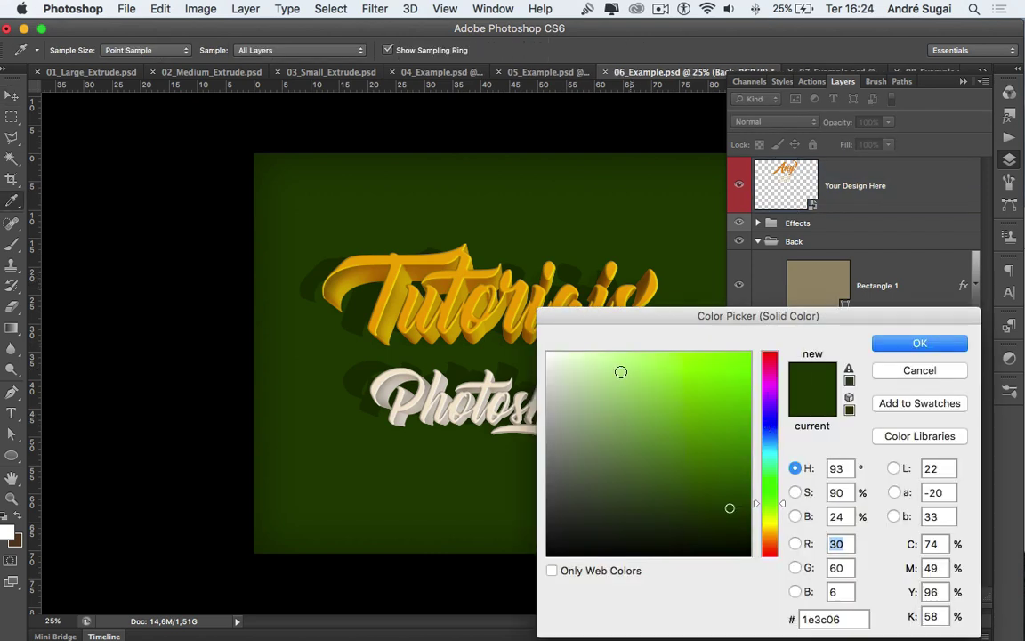
left_click(690, 364)
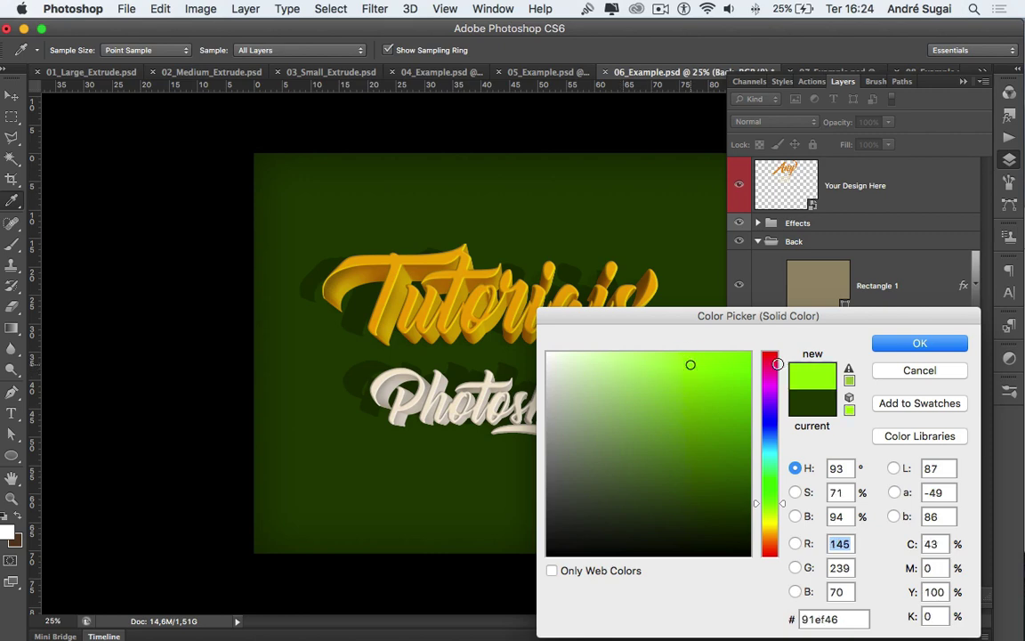
left_click(917, 349)
double_click(805, 348)
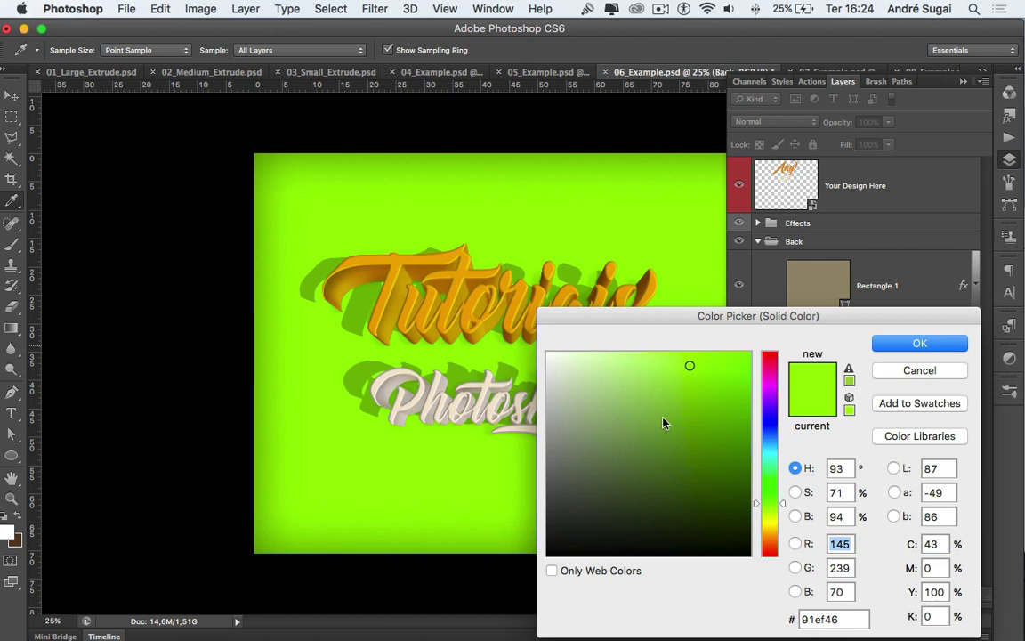
left_click(553, 504)
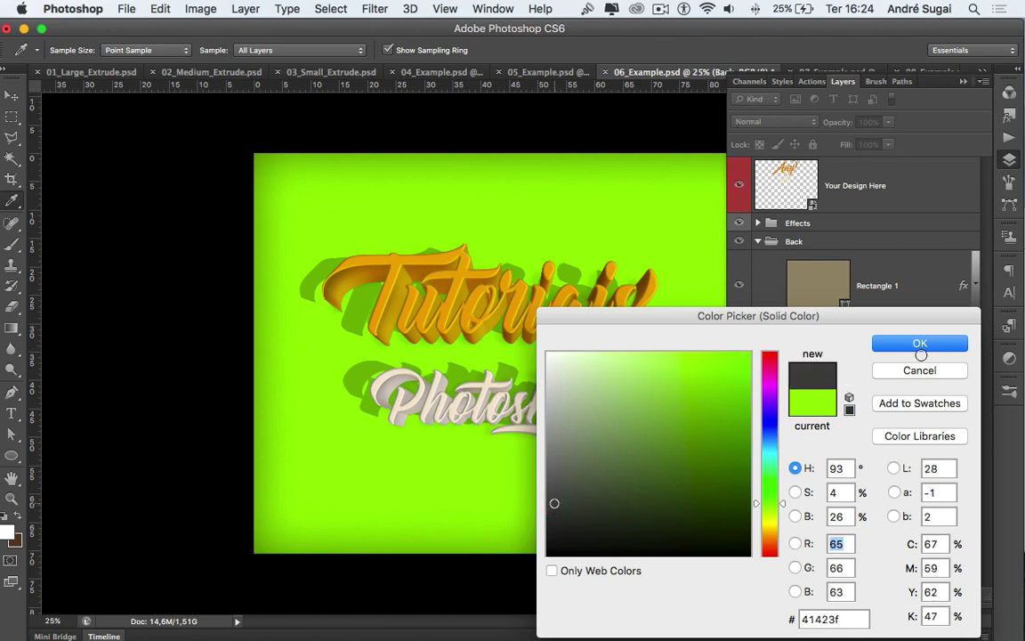
key("Escape")
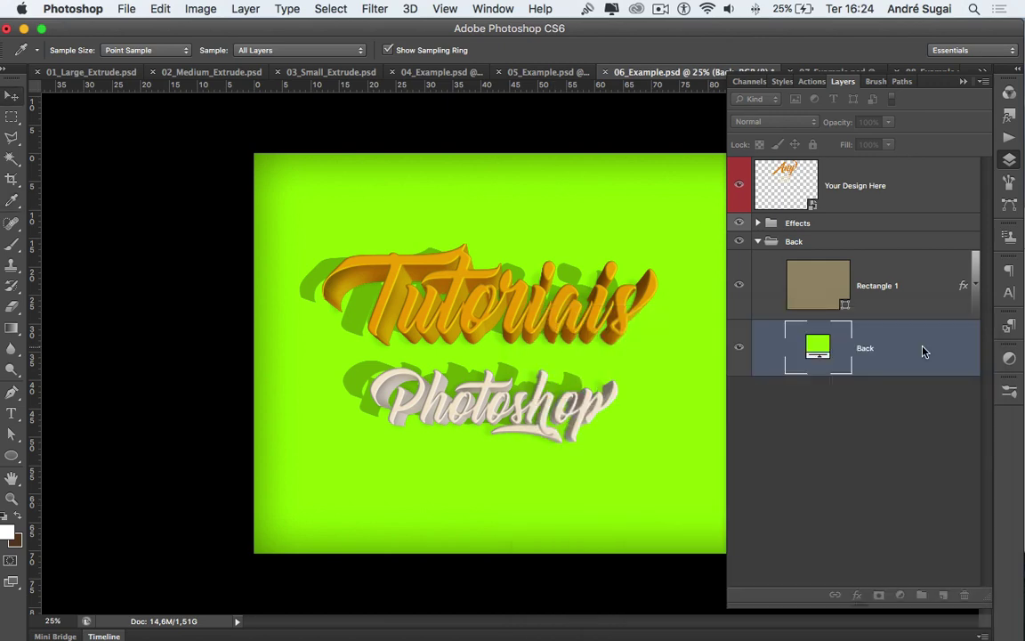
left_click(757, 241)
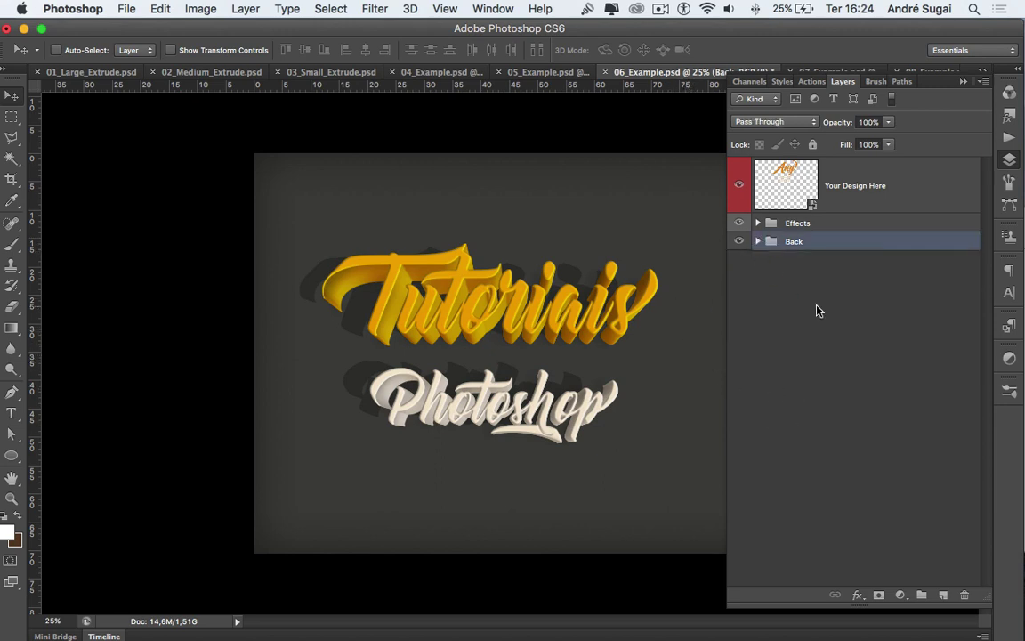